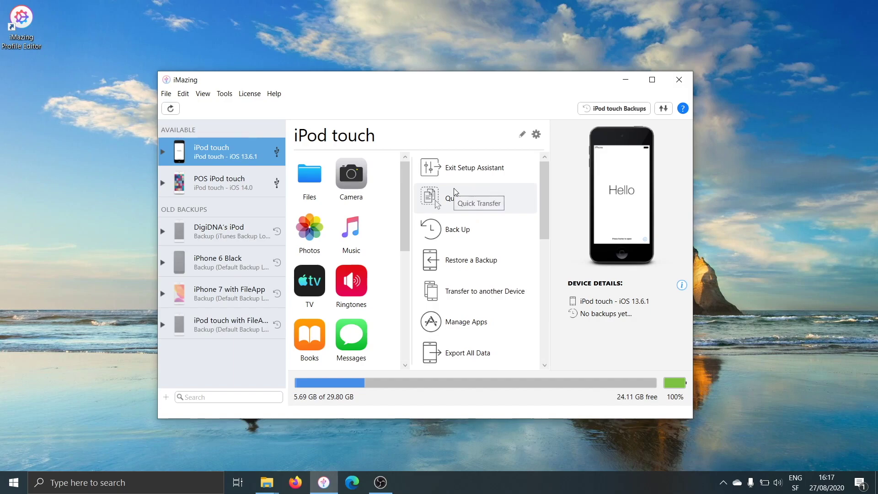
Step: Start the Supervise iPod touch wizard and open the Organizations dialog from the Organization dropdown
{"action": "scroll", "coordinate": [453, 189], "scroll_direction": "down", "scroll_amount": 5}
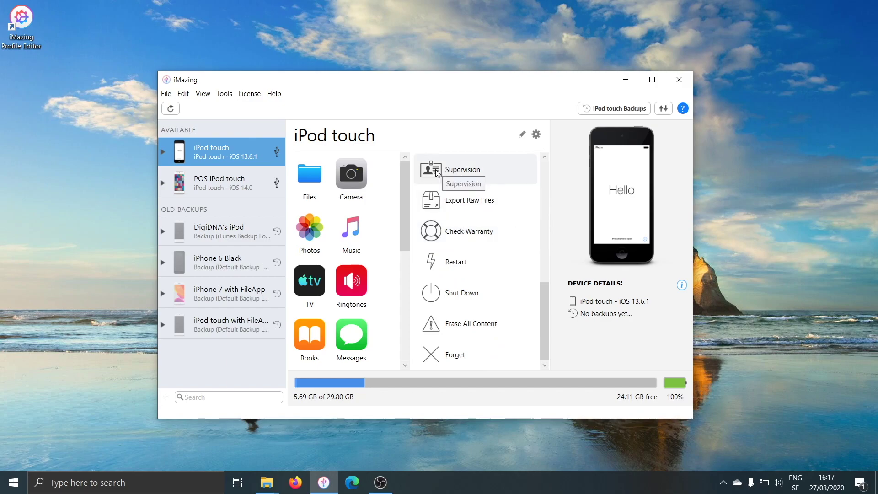
{"action": "left_click", "coordinate": [488, 173]}
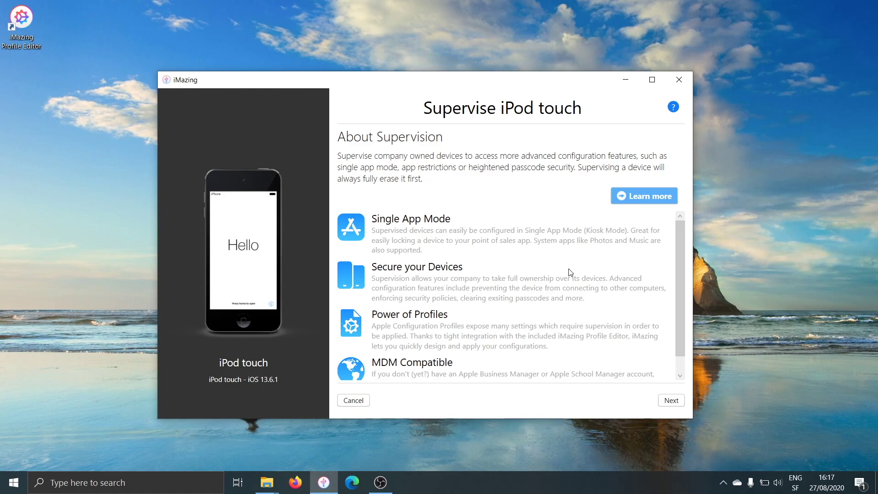
{"action": "left_click", "coordinate": [670, 401]}
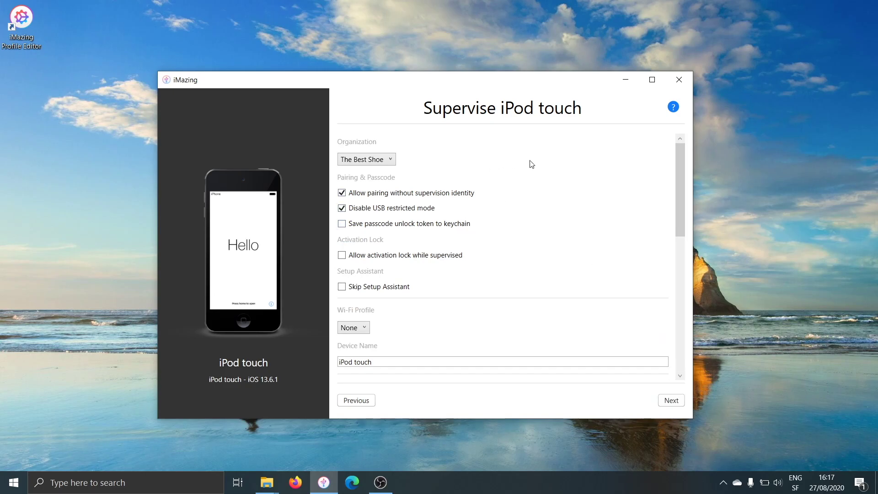
{"action": "left_click", "coordinate": [370, 160]}
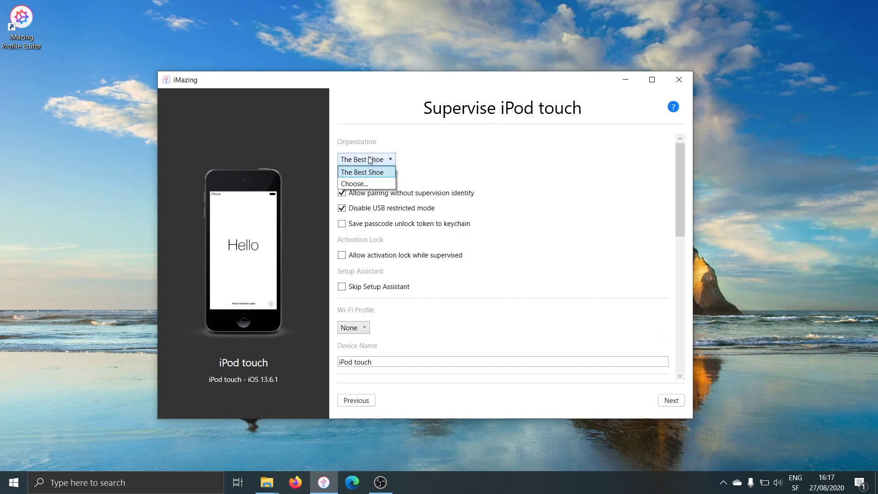
{"action": "left_click", "coordinate": [361, 184]}
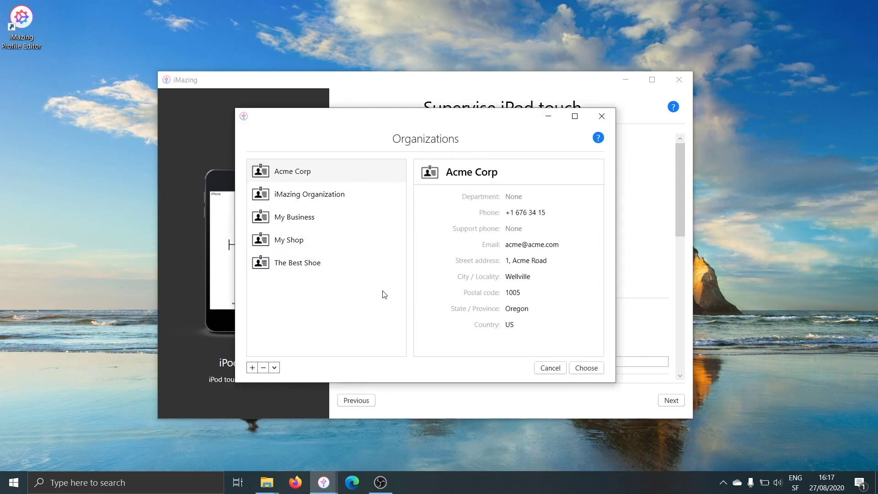
Step: Create a new organization named 'My Biz', save it, and choose it as supervisor
{"action": "left_click", "coordinate": [252, 368]}
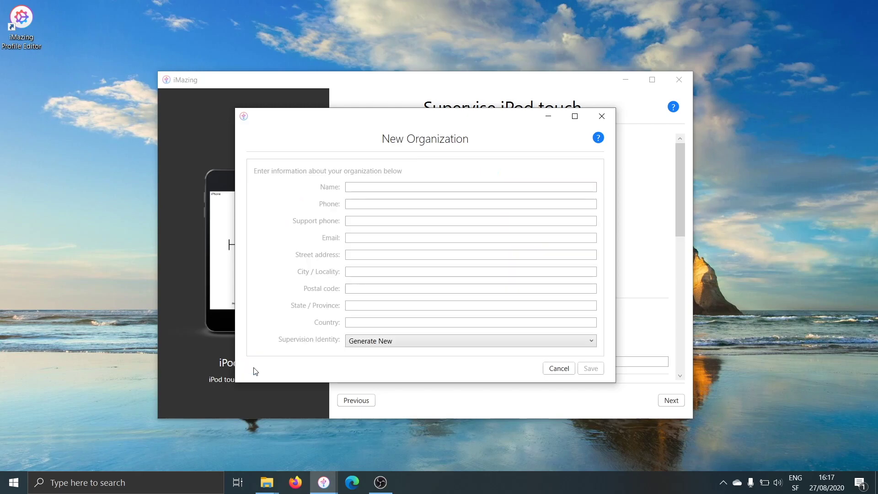
{"action": "left_click", "coordinate": [353, 188]}
{"action": "type", "text": "My Biz"}
{"action": "left_click", "coordinate": [590, 368]}
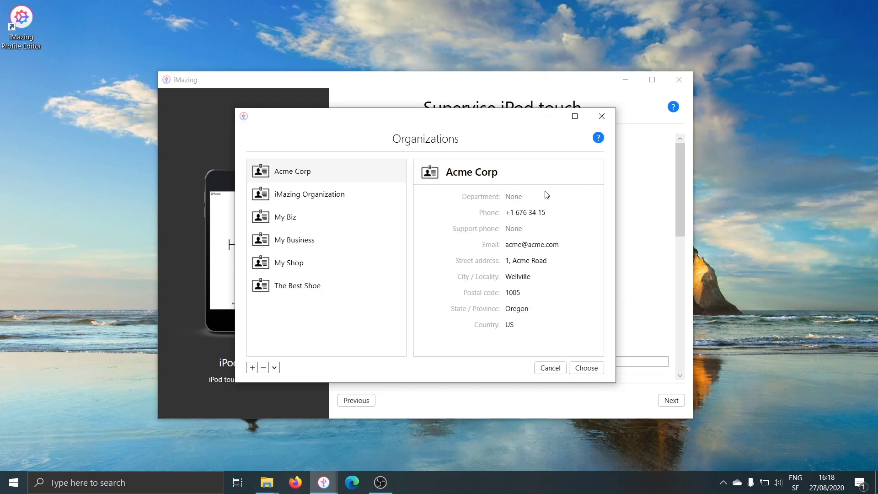
{"action": "left_click", "coordinate": [303, 217]}
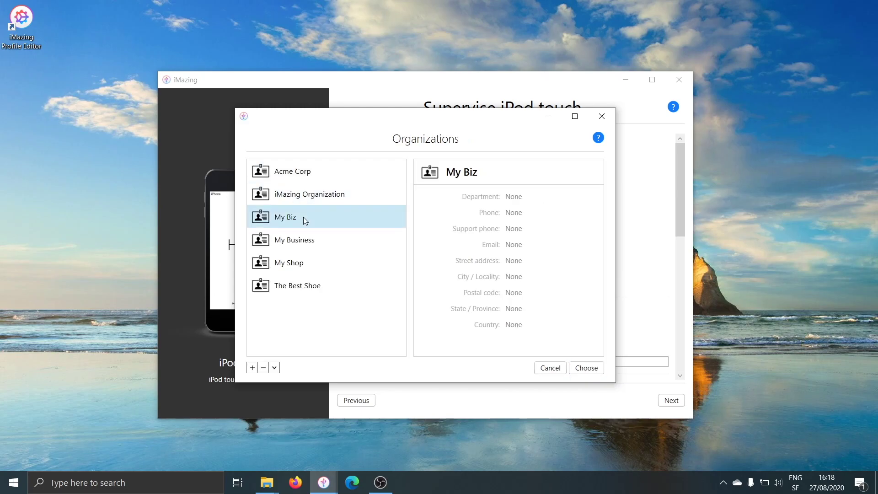
{"action": "left_click", "coordinate": [586, 368]}
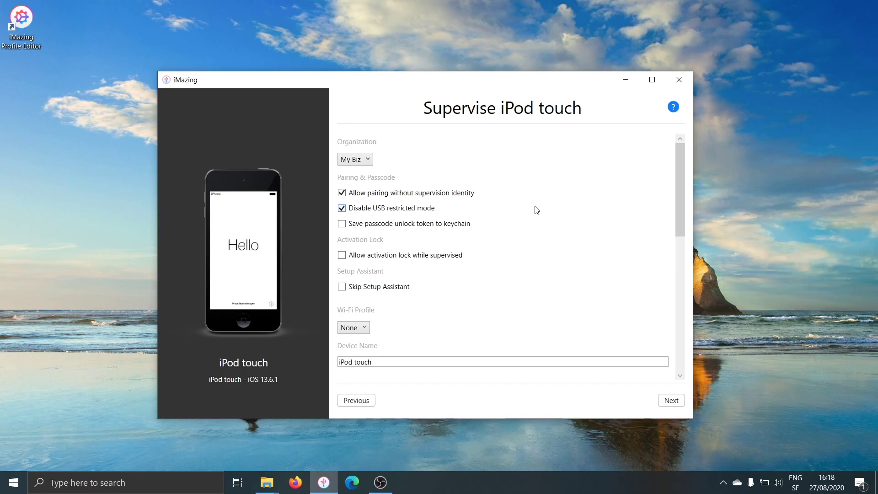
Step: Advance to the erase confirmation, then back out of the Supervise wizard without erasing
{"action": "scroll", "coordinate": [503, 217], "scroll_direction": "down", "scroll_amount": 10}
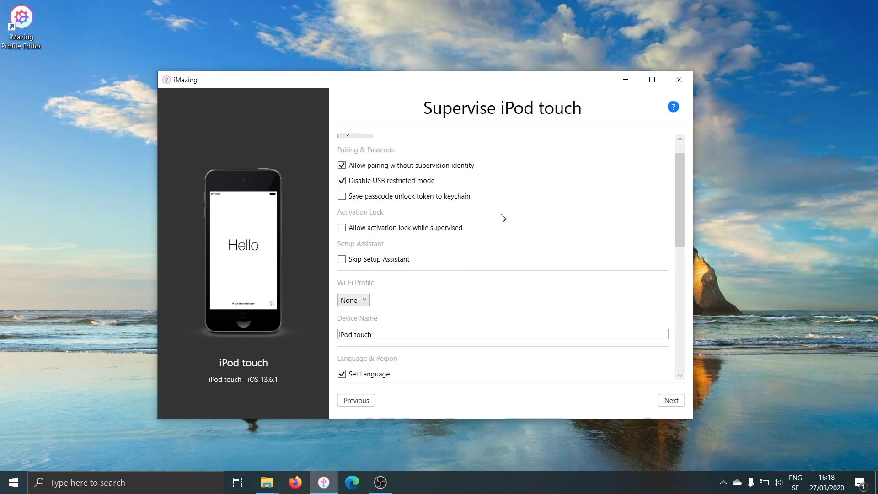
{"action": "scroll", "coordinate": [503, 218], "scroll_direction": "up", "scroll_amount": 10}
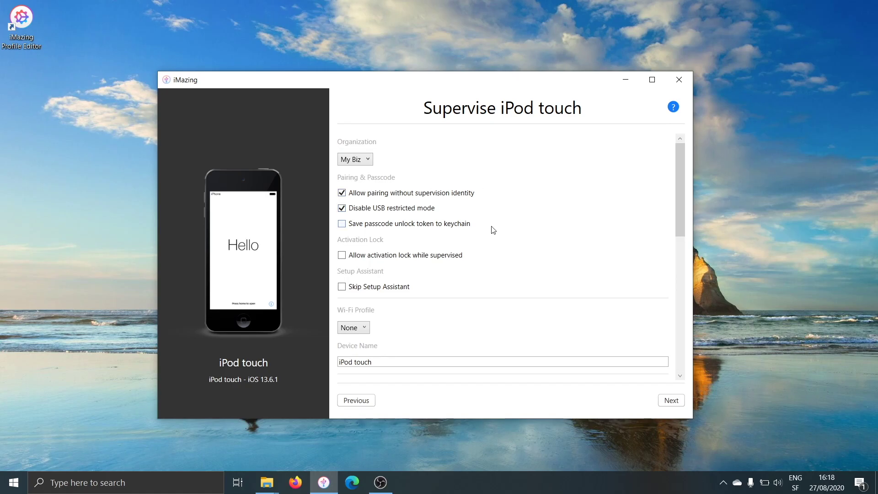
{"action": "left_click", "coordinate": [671, 401]}
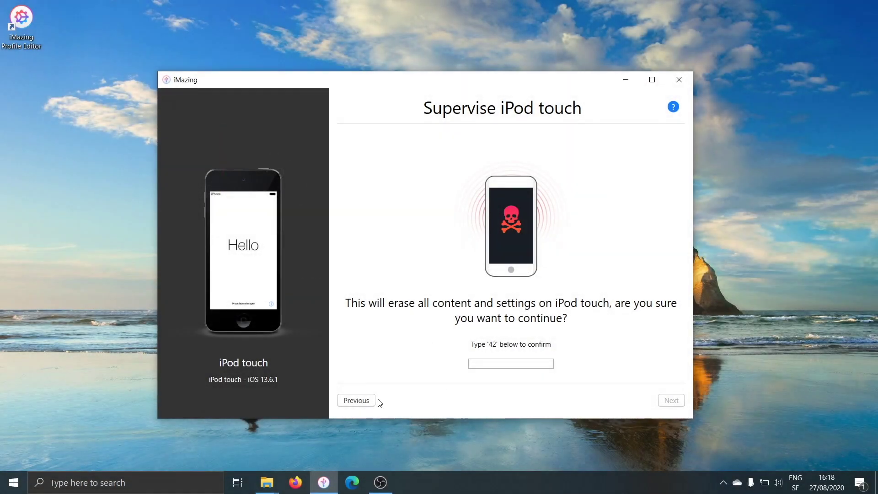
{"action": "left_click", "coordinate": [354, 402]}
{"action": "left_click", "coordinate": [354, 402]}
{"action": "left_click", "coordinate": [354, 402]}
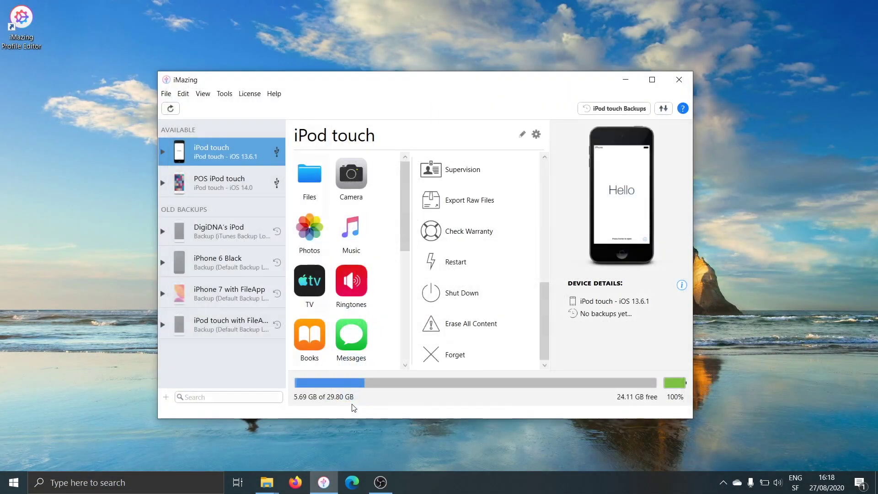
Step: Select the POS iPod touch in the Available devices sidebar
{"action": "left_click", "coordinate": [226, 182]}
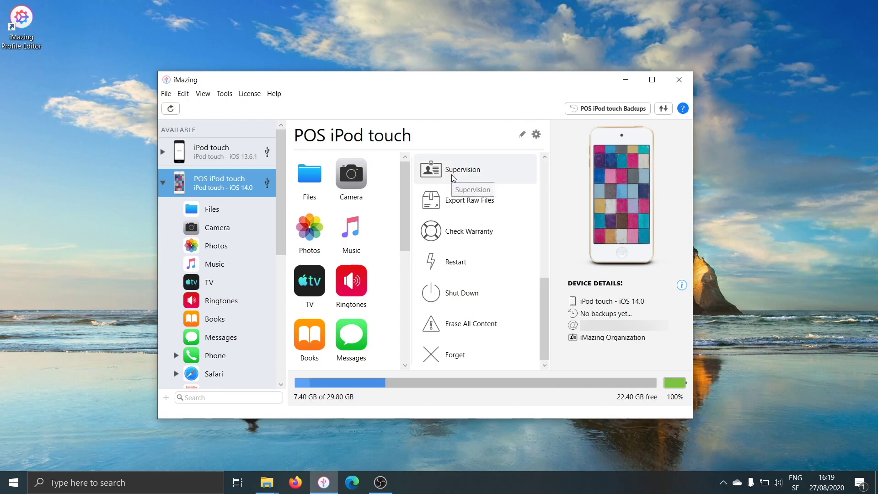
Step: Open Supervision for the POS iPod touch and scroll through its supervised-device settings
{"action": "left_click", "coordinate": [453, 174]}
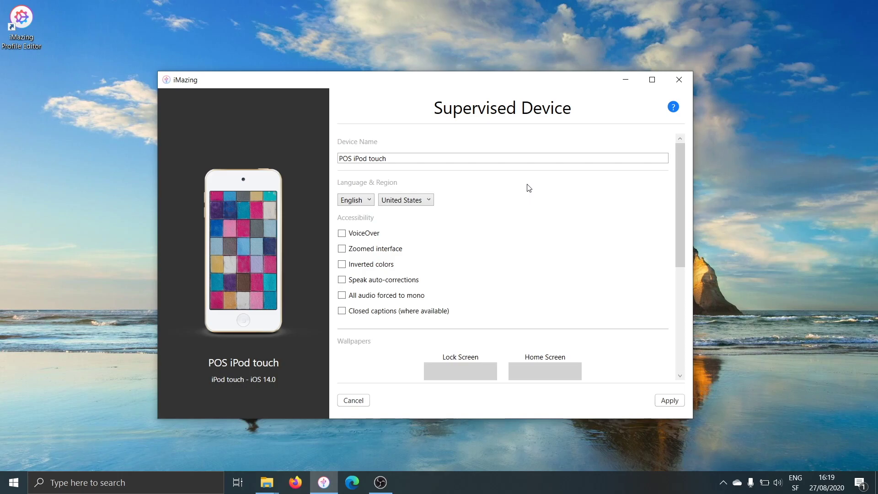
{"action": "scroll", "coordinate": [529, 187], "scroll_direction": "down", "scroll_amount": 5}
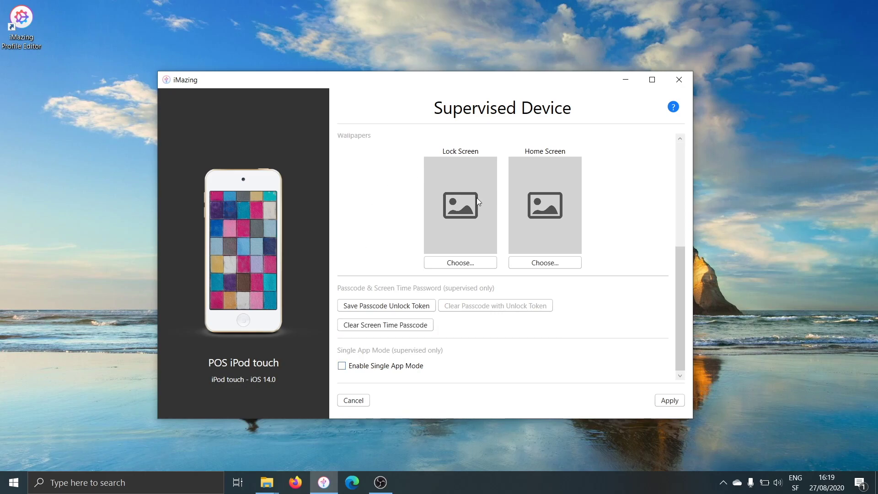
{"action": "scroll", "coordinate": [476, 201], "scroll_direction": "up", "scroll_amount": 5}
{"action": "scroll", "coordinate": [478, 201], "scroll_direction": "down", "scroll_amount": 5}
Step: Cancel the Supervised Device dialog and scroll the app grid down to Profiles
{"action": "left_click", "coordinate": [357, 402]}
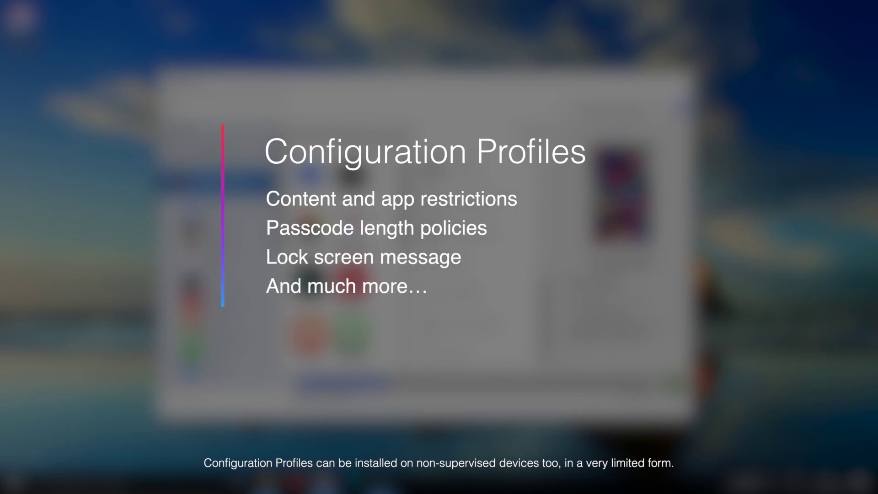
{"action": "scroll", "coordinate": [349, 246], "scroll_direction": "down", "scroll_amount": 5}
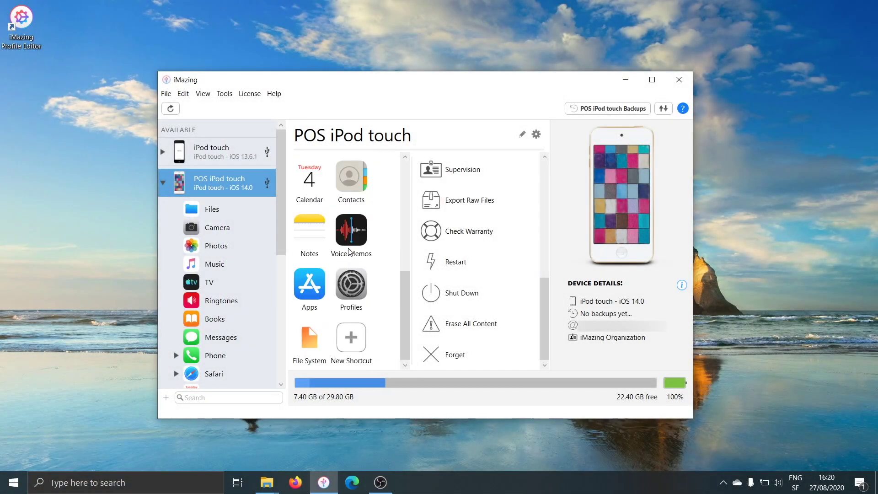
Step: Show the POS iPod touch's installed configuration profiles and start installing one from the library
{"action": "left_click", "coordinate": [351, 284]}
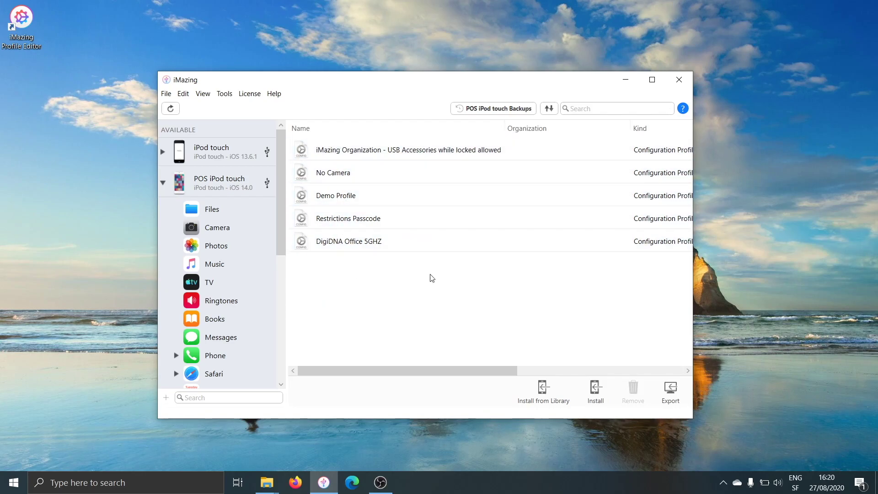
{"action": "left_click", "coordinate": [543, 398]}
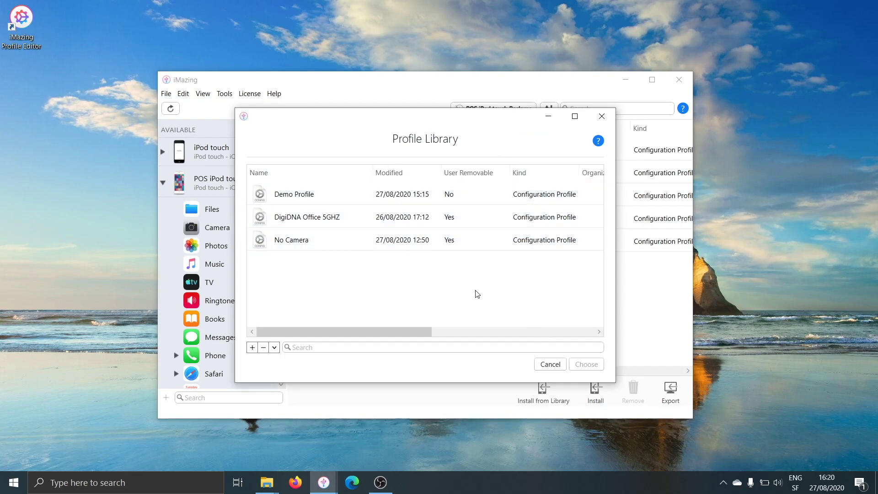
Step: Create a new profile with a Wi-Fi payload for network 'My Wif' and enter its password
{"action": "left_click", "coordinate": [252, 347]}
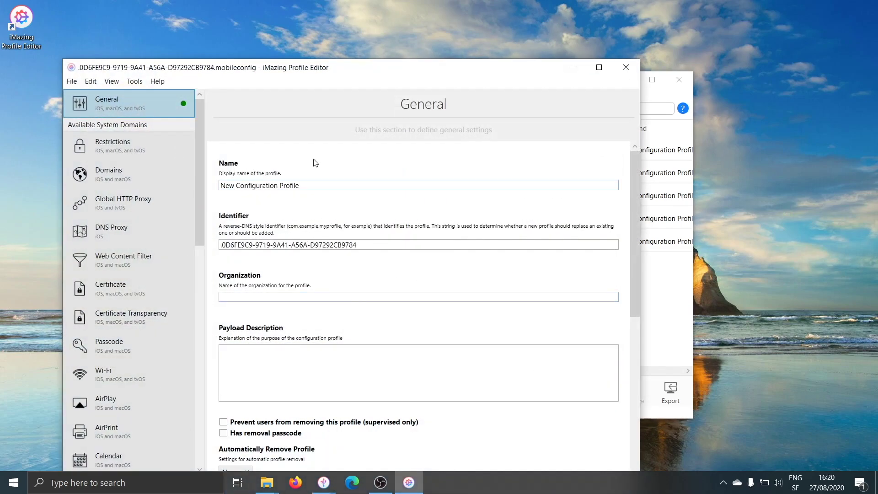
{"action": "left_click_drag", "start_coordinate": [311, 71], "coordinate": [416, 35]}
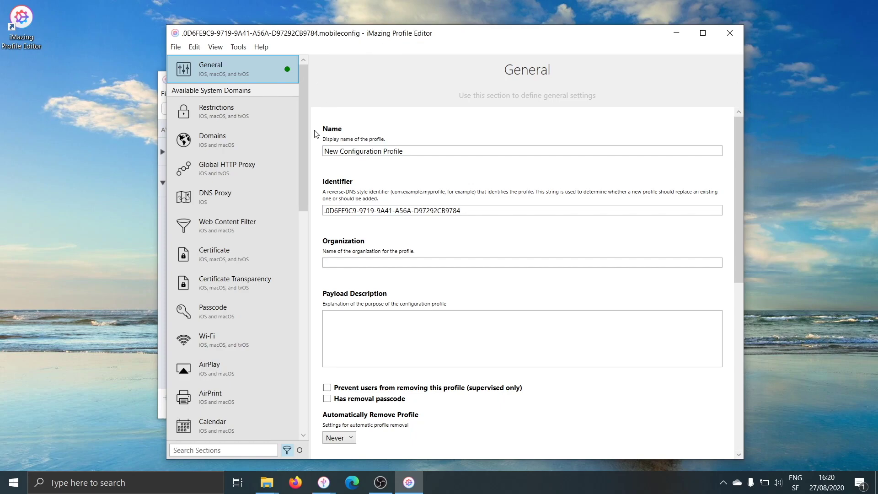
{"action": "left_click", "coordinate": [210, 348]}
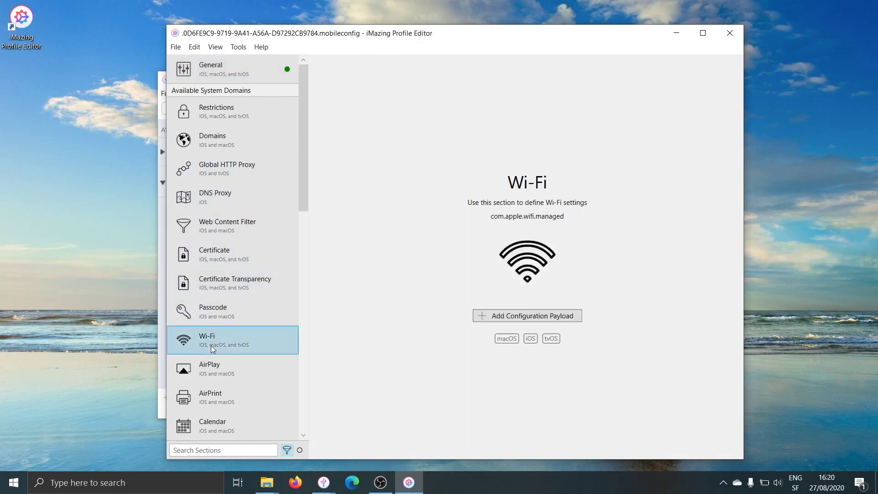
{"action": "left_click", "coordinate": [514, 317]}
{"action": "left_click", "coordinate": [394, 181]}
{"action": "type", "text": "My Wig"}
{"action": "key", "text": "BackSpace"}
{"action": "type", "text": "fi"}
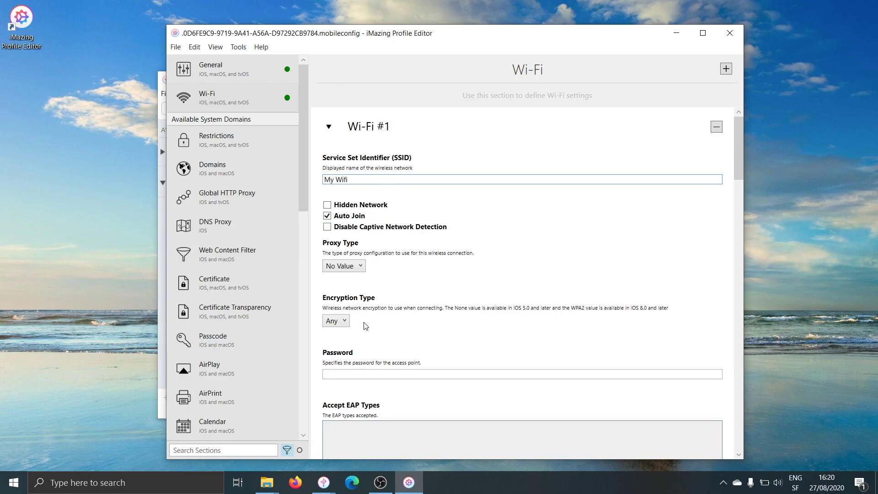
{"action": "left_click", "coordinate": [350, 371]}
{"action": "type", "text": "My PW"}
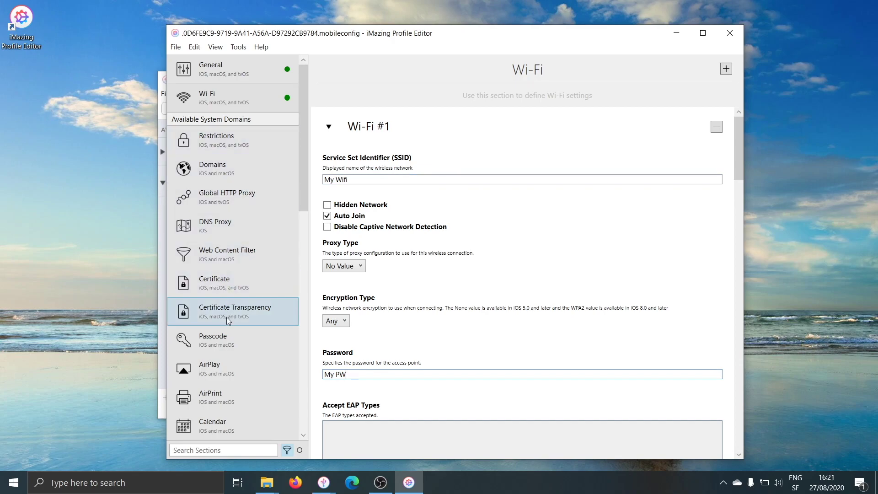
Step: Add a Passcode payload requiring a passcode on the device, simple passcodes disallowed
{"action": "left_click", "coordinate": [217, 339]}
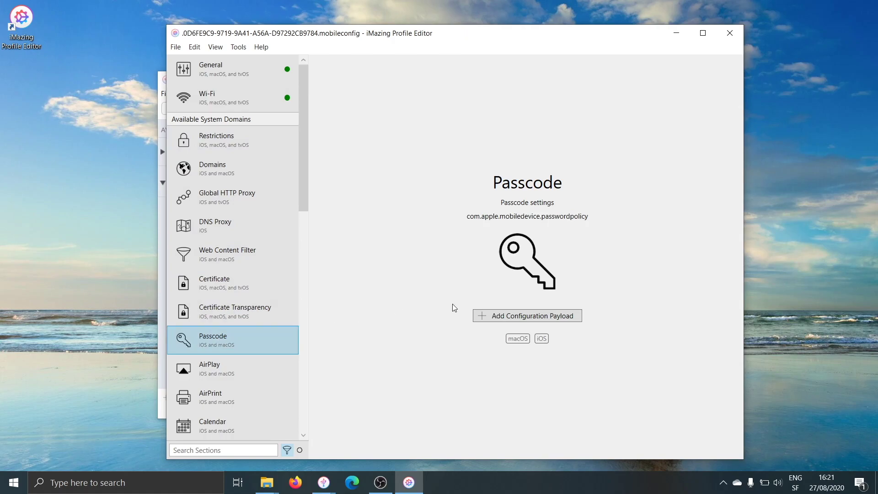
{"action": "left_click", "coordinate": [502, 316]}
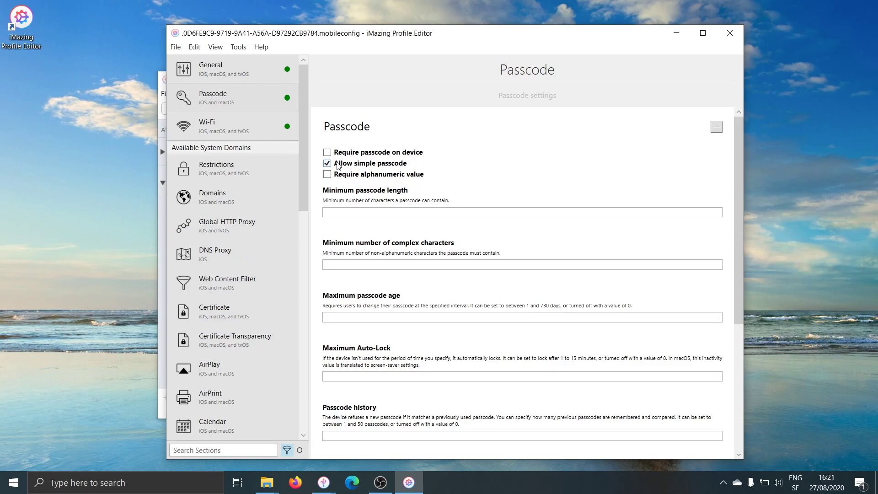
{"action": "left_click", "coordinate": [327, 152]}
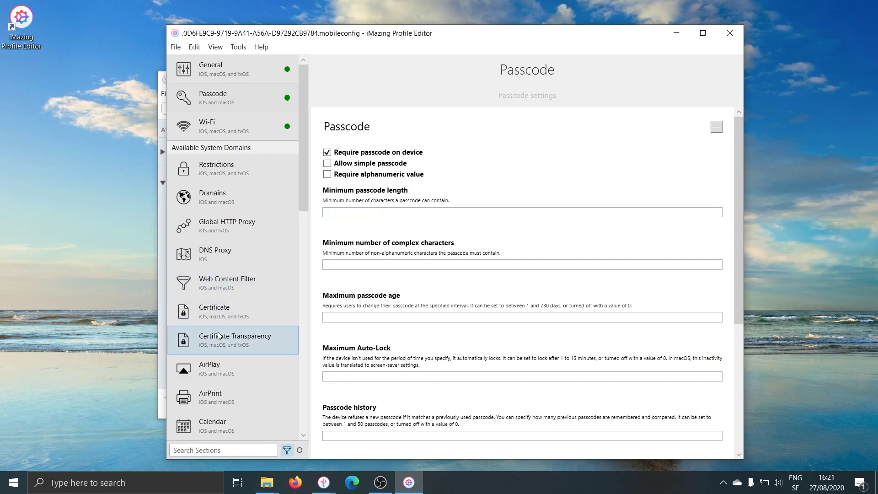
{"action": "left_click", "coordinate": [192, 451]}
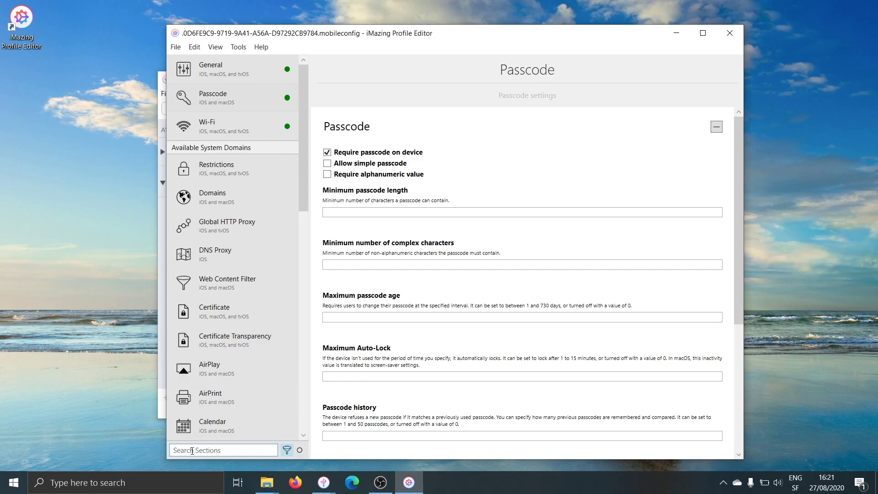
Step: Search 'supervision' and add a Lock Screen Message with if-lost text 'Property of my Business'
{"action": "type", "text": "supervision"}
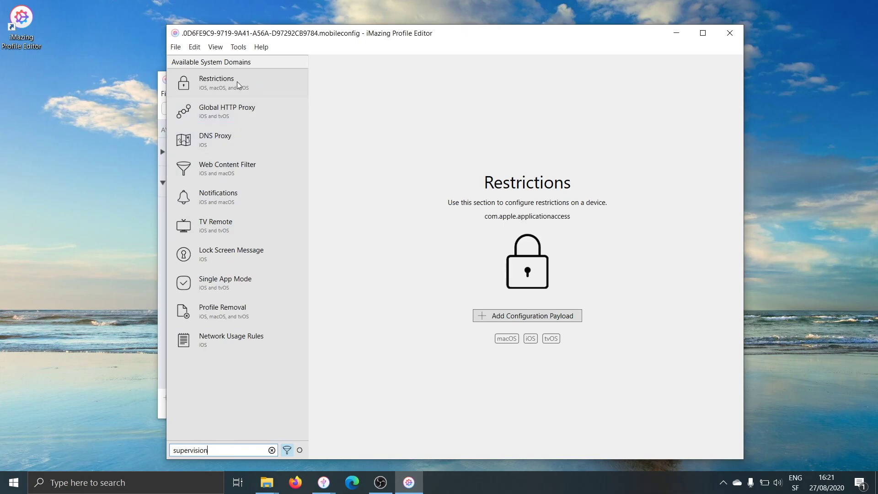
{"action": "left_click", "coordinate": [220, 256]}
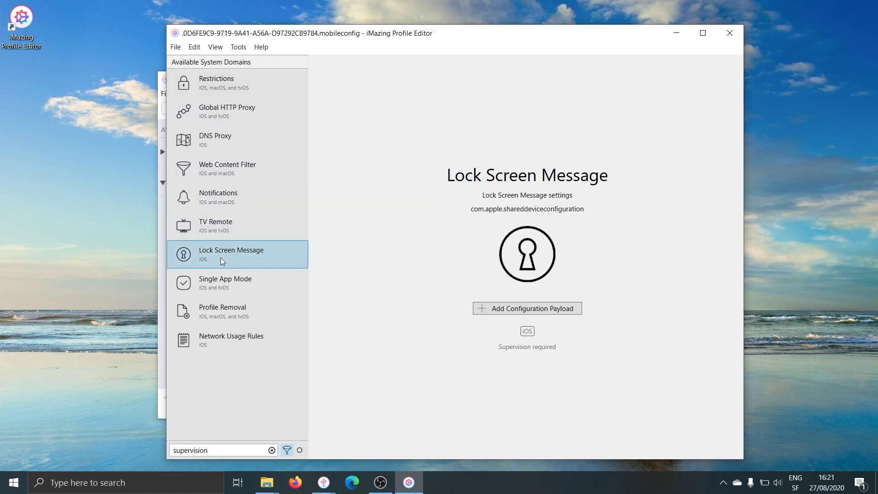
{"action": "left_click", "coordinate": [498, 308]}
{"action": "left_click", "coordinate": [402, 179]}
{"action": "type", "text": "Property of "}
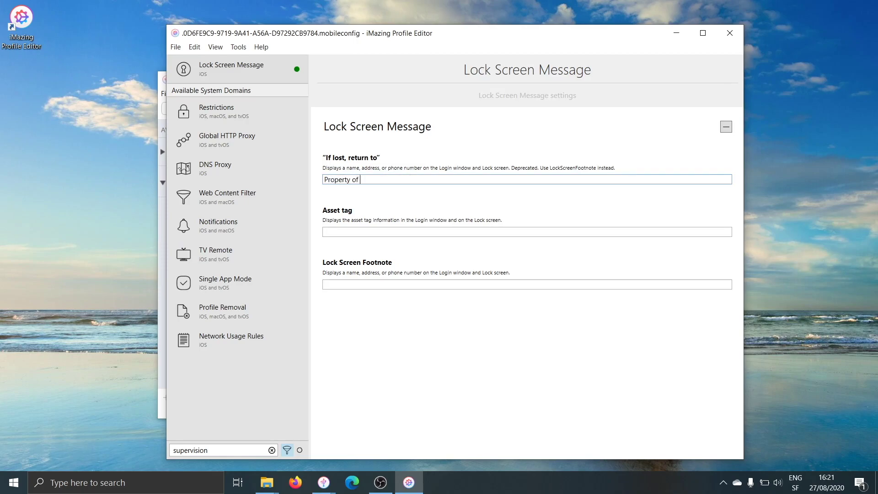
{"action": "type", "text": "my Business"}
Step: Add a Restrictions payload with Allow Camera and Allow Siri unchecked, then clear the section search
{"action": "left_click", "coordinate": [222, 117]}
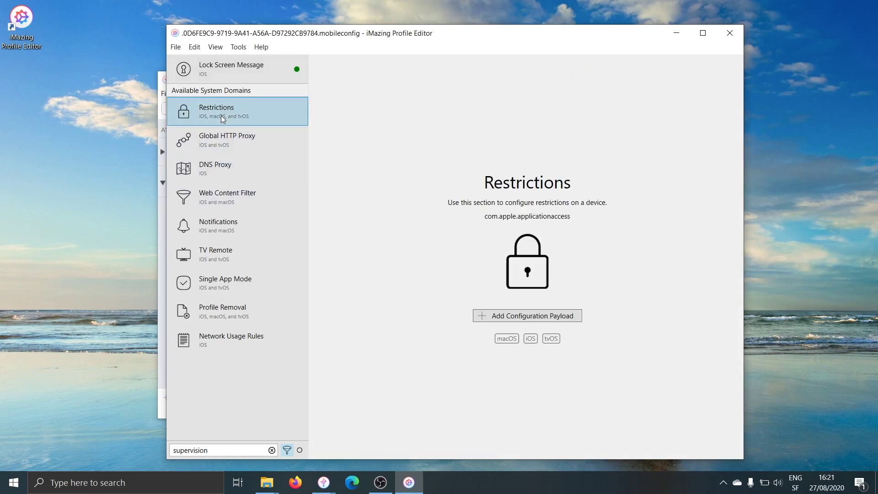
{"action": "left_click", "coordinate": [499, 316]}
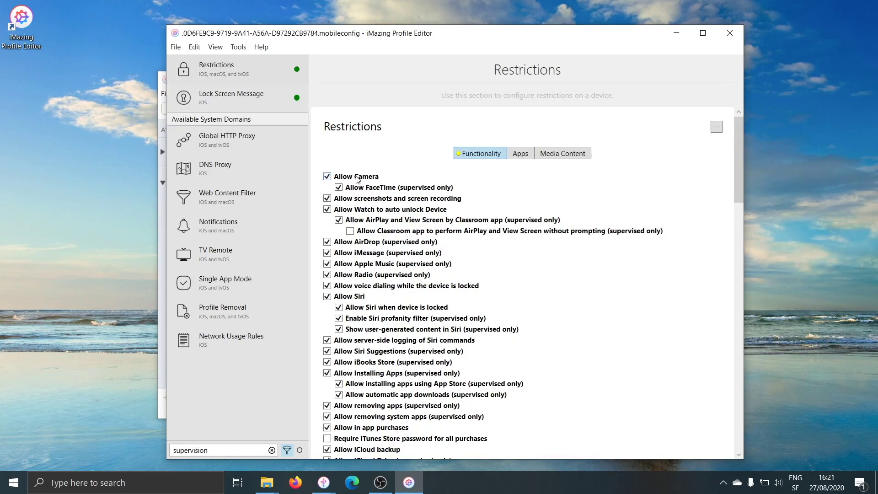
{"action": "left_click", "coordinate": [327, 176]}
{"action": "left_click", "coordinate": [348, 297]}
{"action": "scroll", "coordinate": [521, 289], "scroll_direction": "down", "scroll_amount": 6}
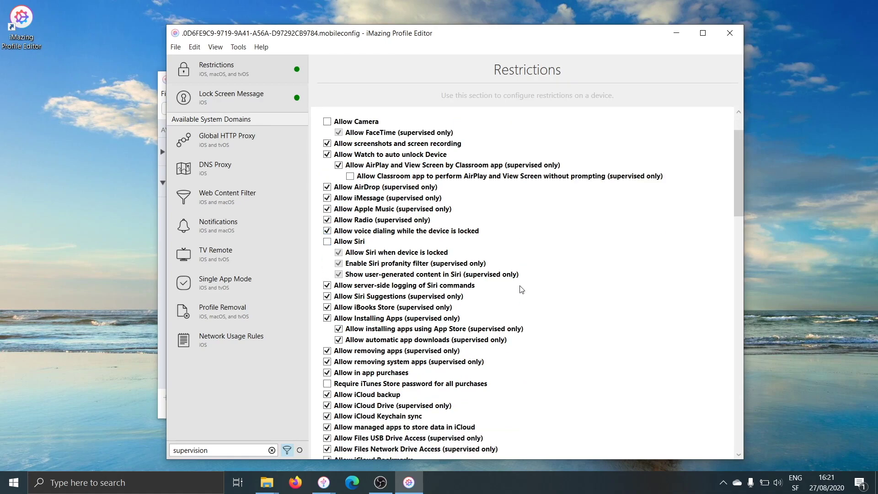
{"action": "scroll", "coordinate": [490, 274], "scroll_direction": "down", "scroll_amount": 2}
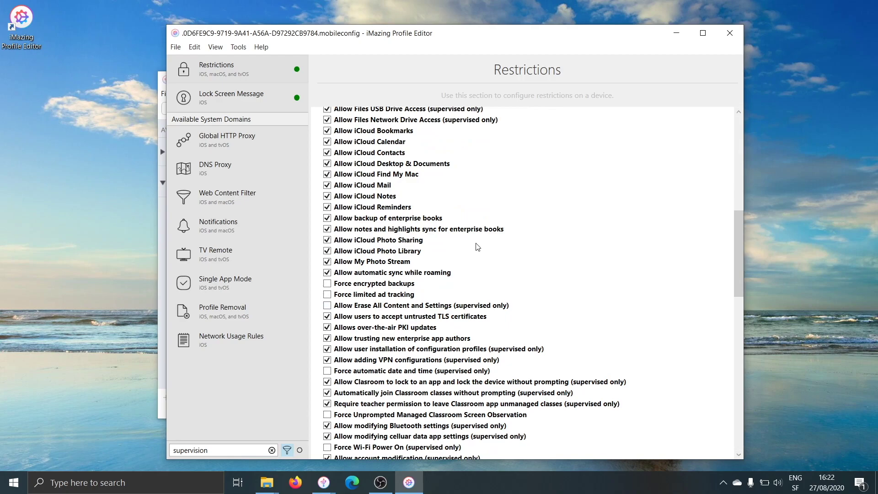
{"action": "scroll", "coordinate": [477, 247], "scroll_direction": "up", "scroll_amount": 10}
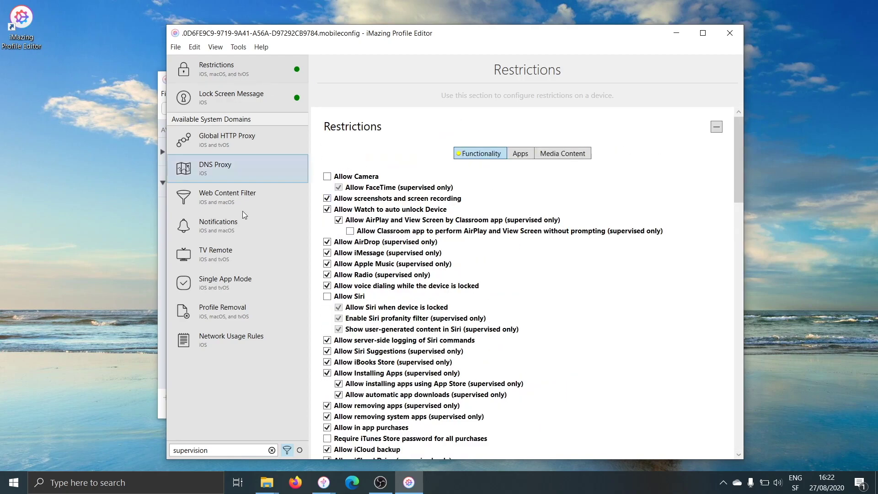
{"action": "left_click", "coordinate": [271, 450]}
Step: Name the profile 'Demo Profile 2' and prevent users from removing it
{"action": "left_click", "coordinate": [235, 74]}
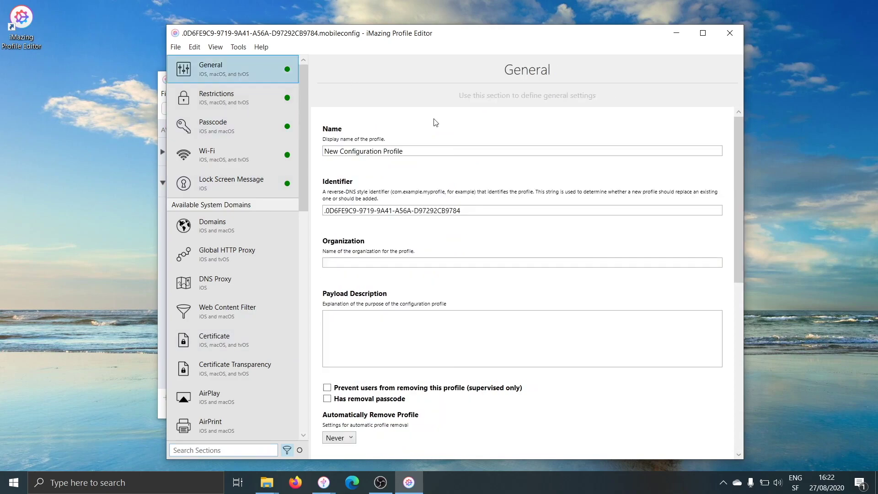
{"action": "left_click", "coordinate": [436, 151]}
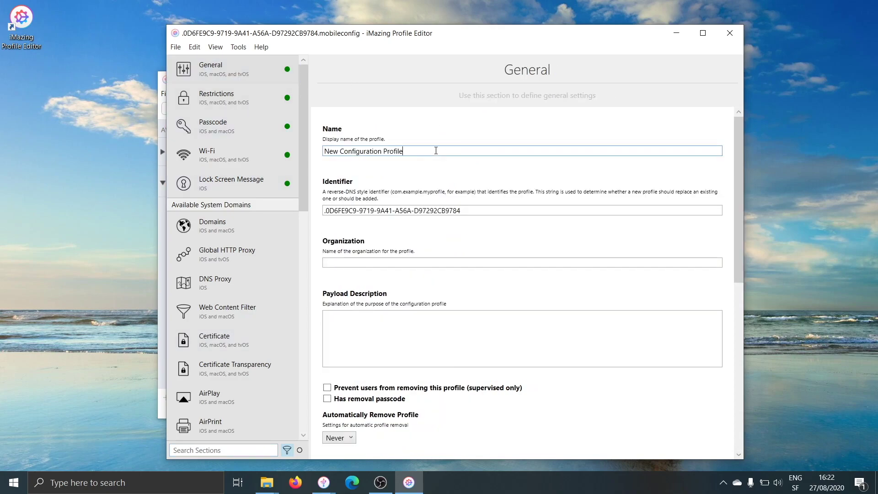
{"action": "key", "text": "ctrl+a"}
{"action": "type", "text": "Demo "}
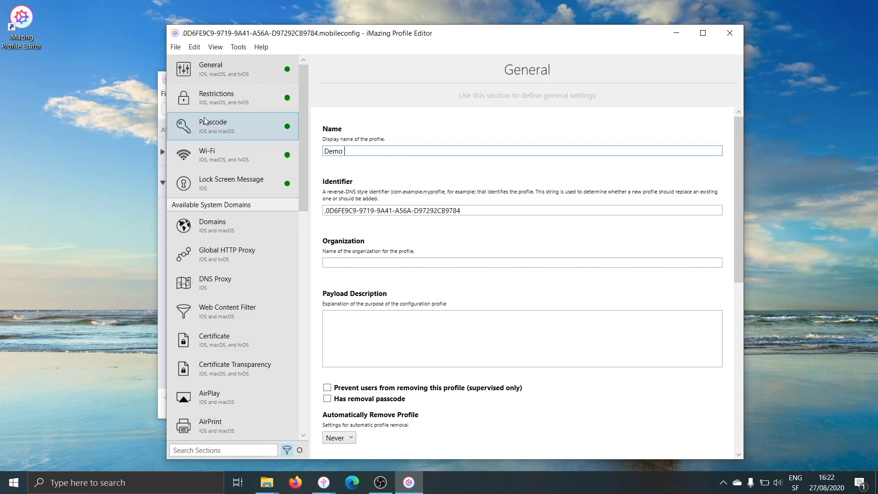
{"action": "type", "text": "Profile 2"}
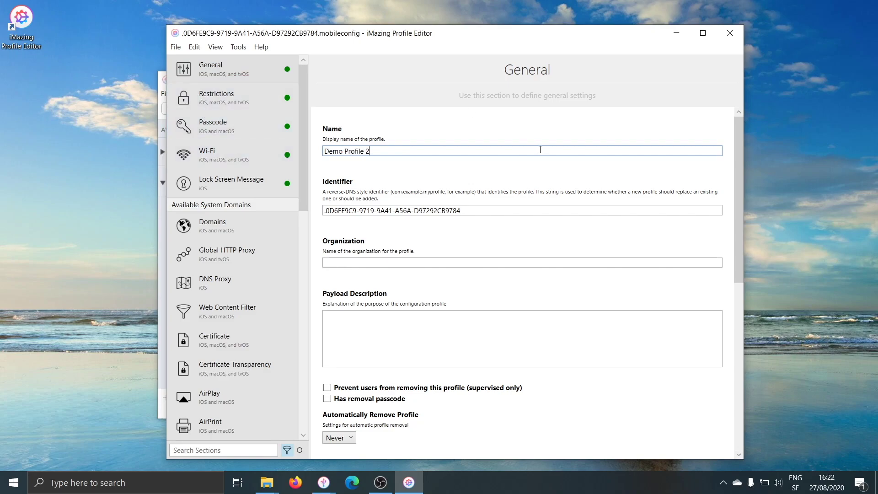
{"action": "scroll", "coordinate": [469, 304], "scroll_direction": "down", "scroll_amount": 10}
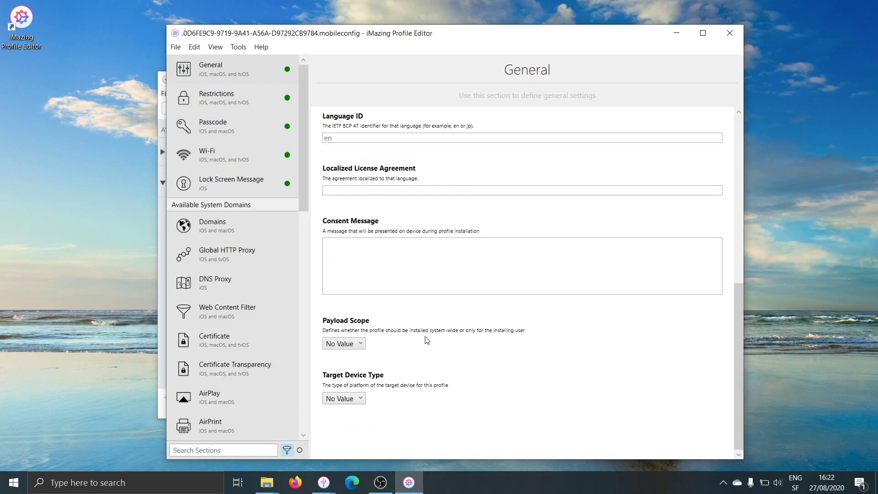
{"action": "scroll", "coordinate": [445, 369], "scroll_direction": "up", "scroll_amount": 10}
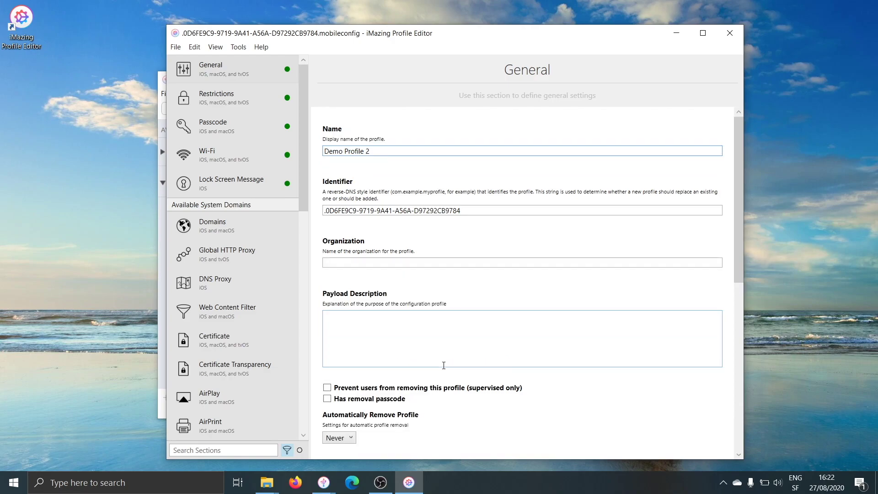
{"action": "scroll", "coordinate": [444, 369], "scroll_direction": "down", "scroll_amount": 4}
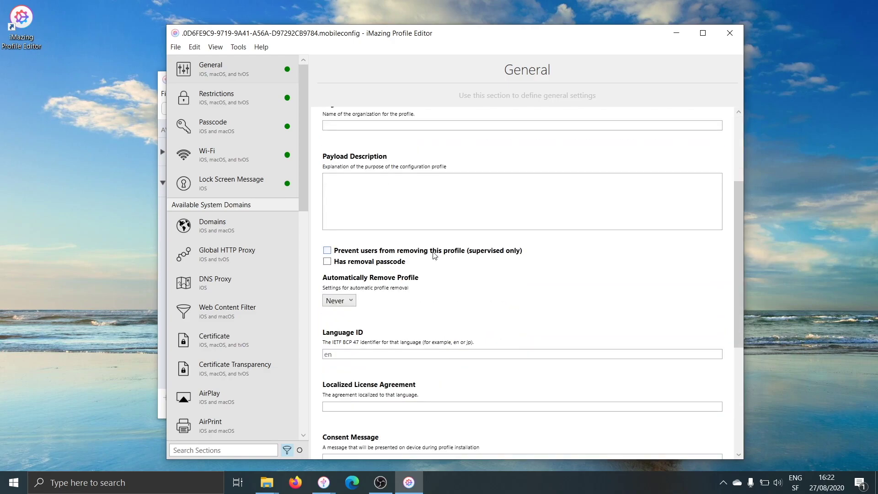
{"action": "left_click", "coordinate": [396, 249]}
Step: Save the profile to the library, confirm, and close the Profile Editor
{"action": "left_click", "coordinate": [177, 47]}
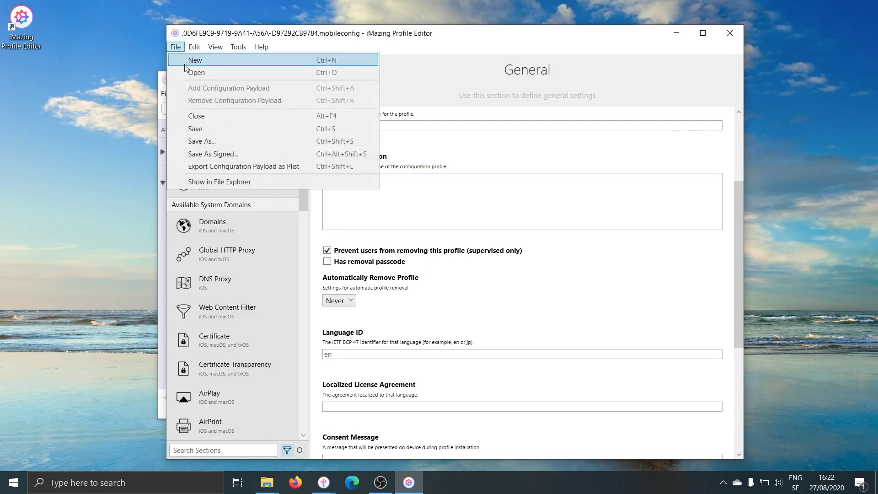
{"action": "left_click", "coordinate": [202, 133]}
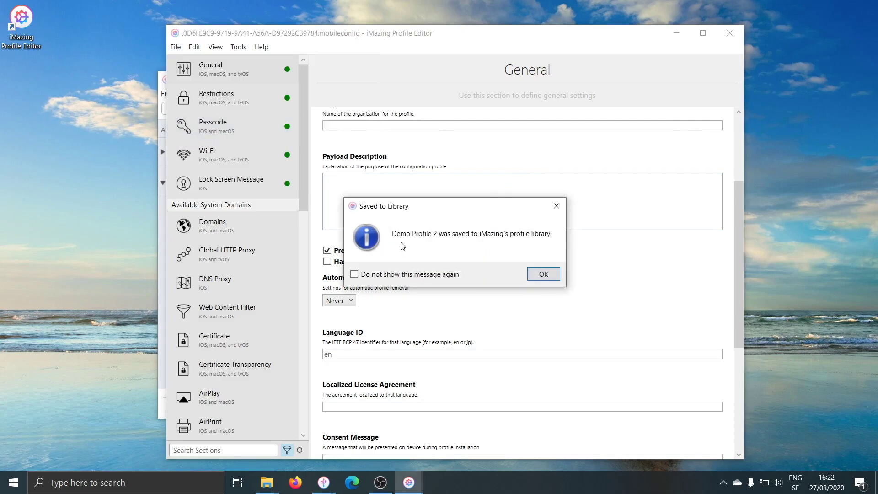
{"action": "left_click", "coordinate": [543, 275]}
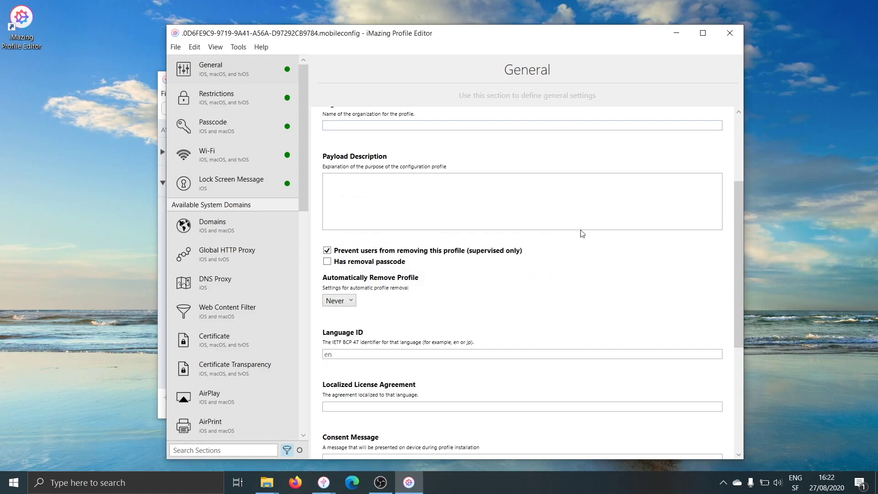
{"action": "left_click", "coordinate": [730, 35]}
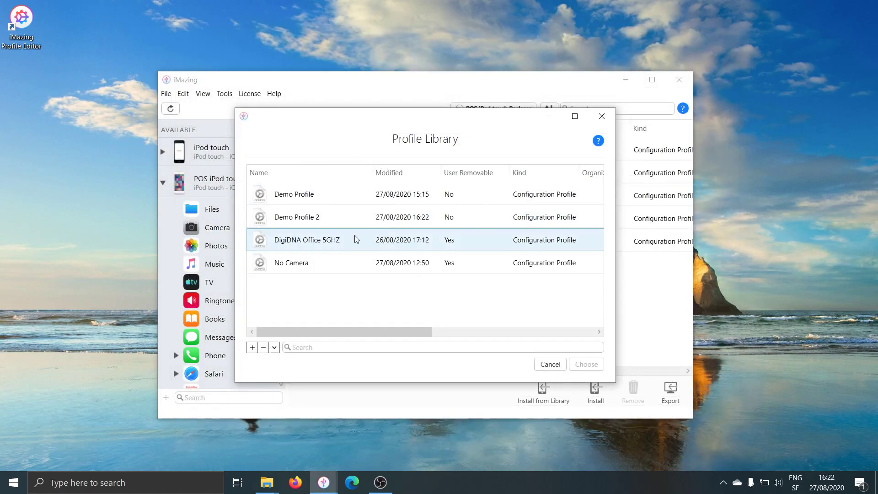
Step: Install Demo Profile 2 from the library on the POS iPod touch and clear finished operations
{"action": "left_click", "coordinate": [304, 213]}
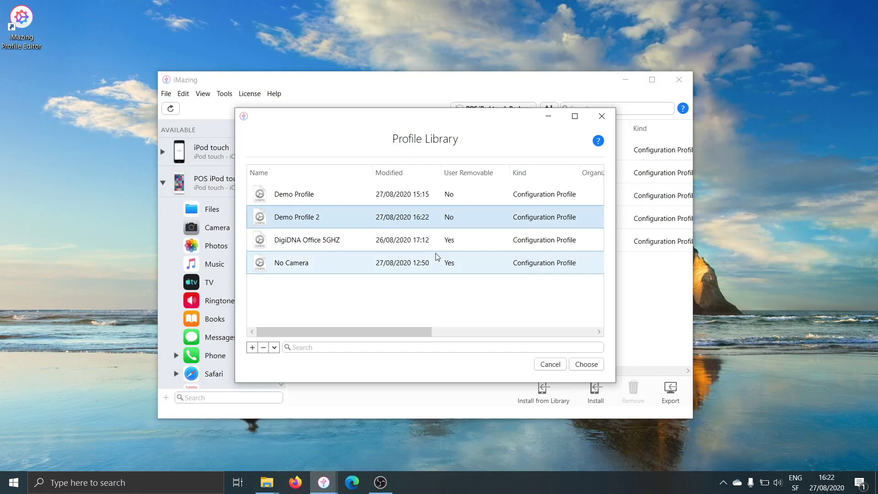
{"action": "left_click", "coordinate": [586, 365]}
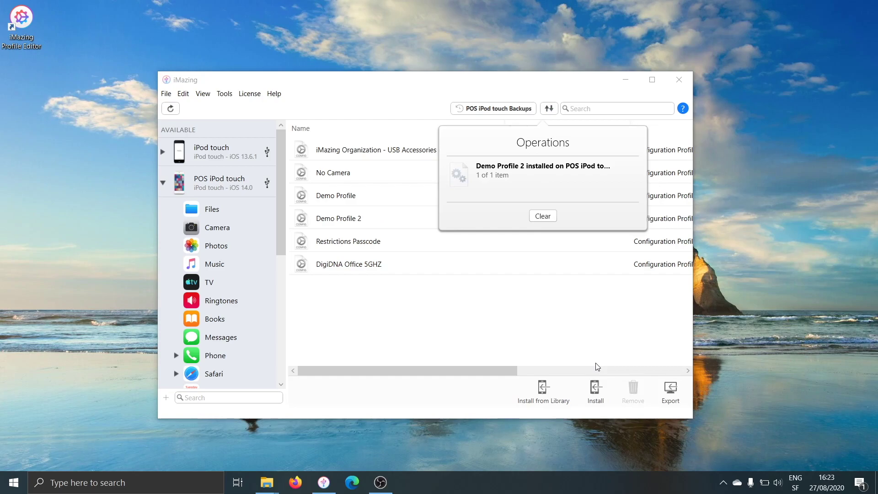
{"action": "left_click", "coordinate": [543, 216]}
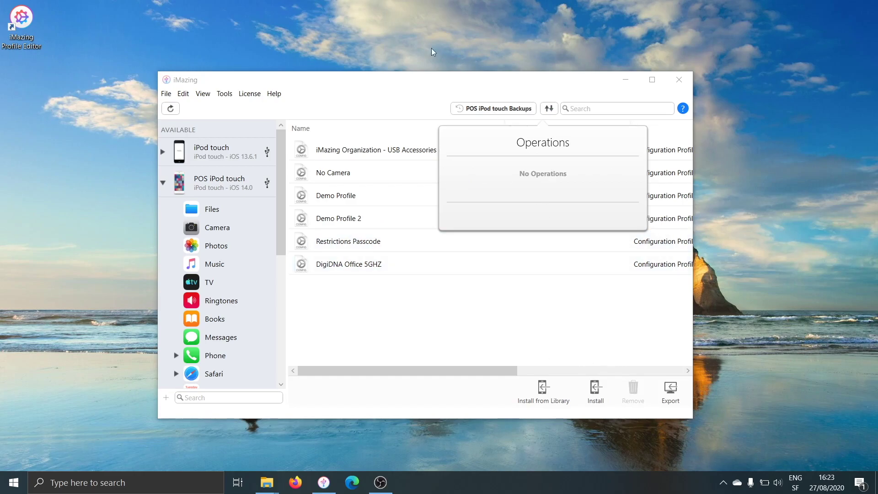
{"action": "left_click", "coordinate": [391, 90]}
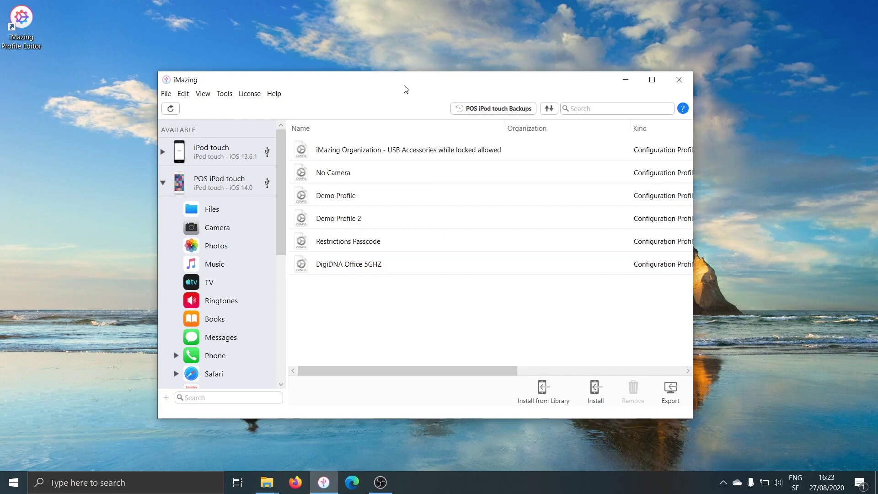
Step: Select the POS iPod touch in the sidebar to show its overview
{"action": "left_click", "coordinate": [238, 182]}
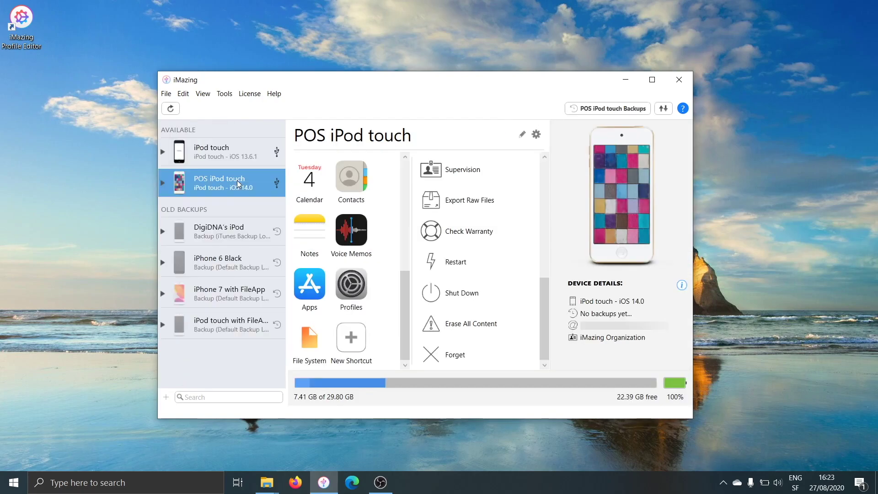